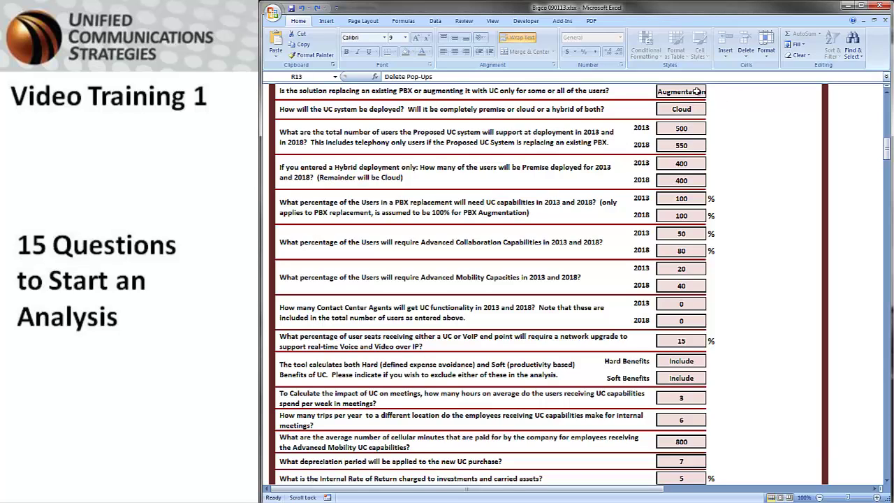
Step: Select Augmentation for the question on replacing or augmenting the existing PBX
left_click(697, 91)
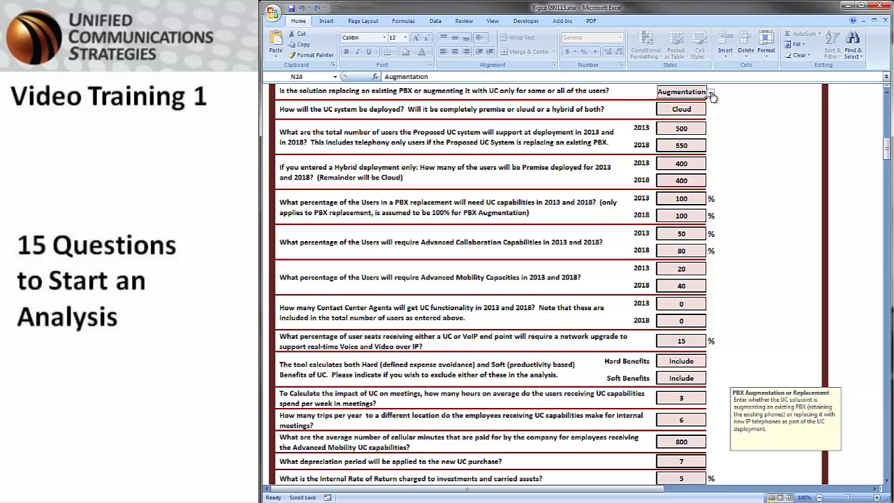
left_click(711, 95)
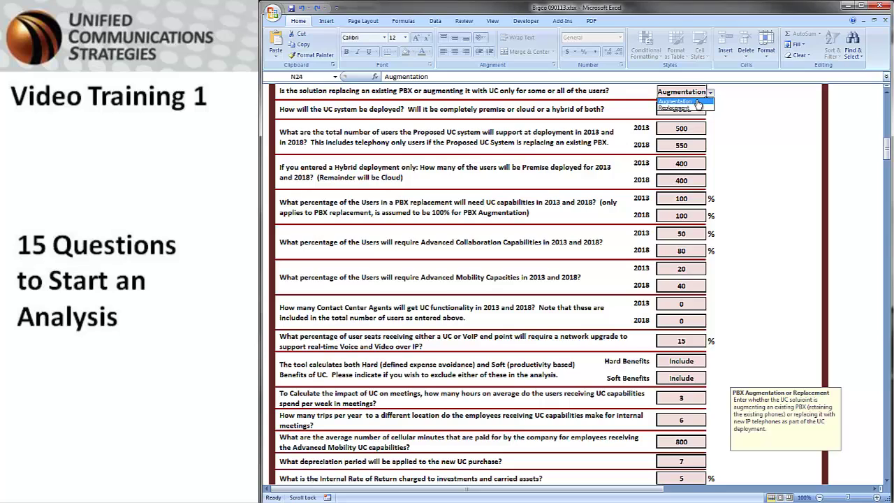
left_click(690, 93)
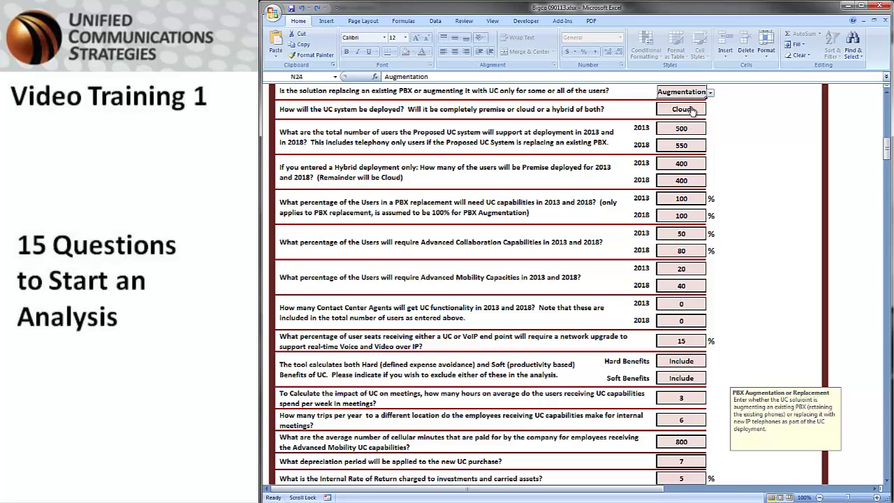
Step: Switch the UC system deployment choice to Premise and back to Cloud
left_click(690, 110)
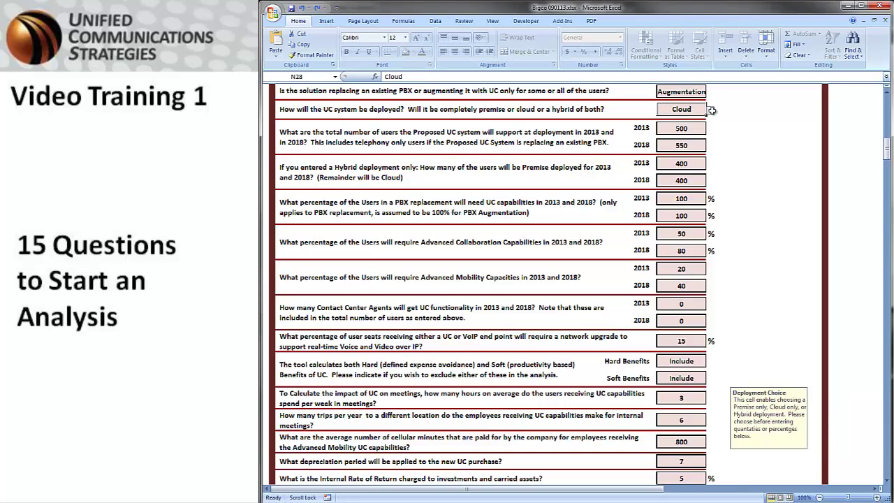
left_click(711, 111)
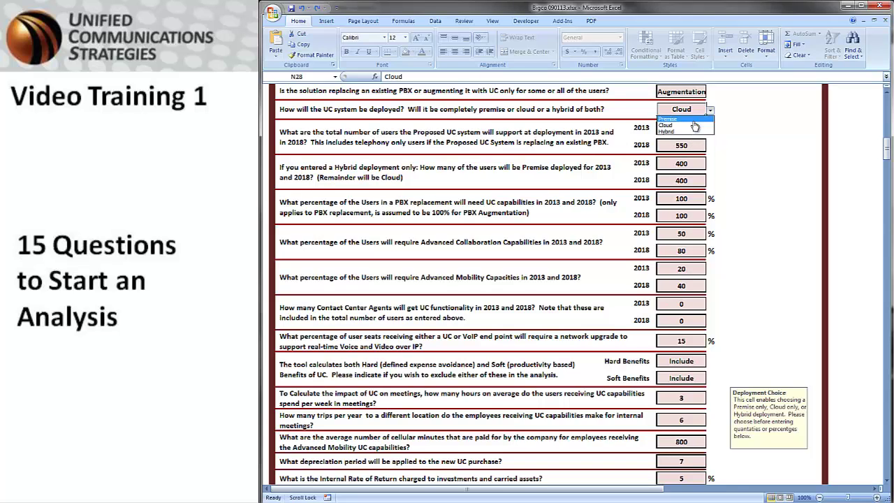
left_click(690, 120)
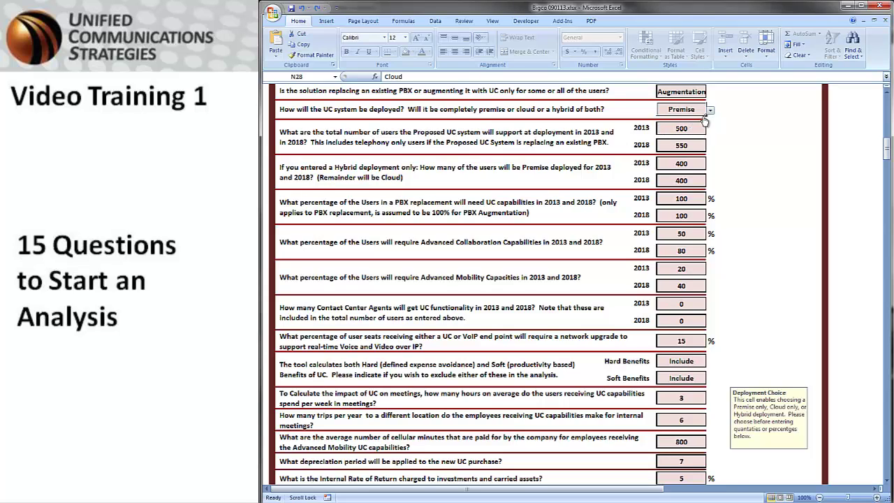
left_click(711, 112)
left_click(689, 128)
Step: Check the 2013 and 2018 total user entries, and set the UC system deployment choice to Hybrid
left_click(690, 128)
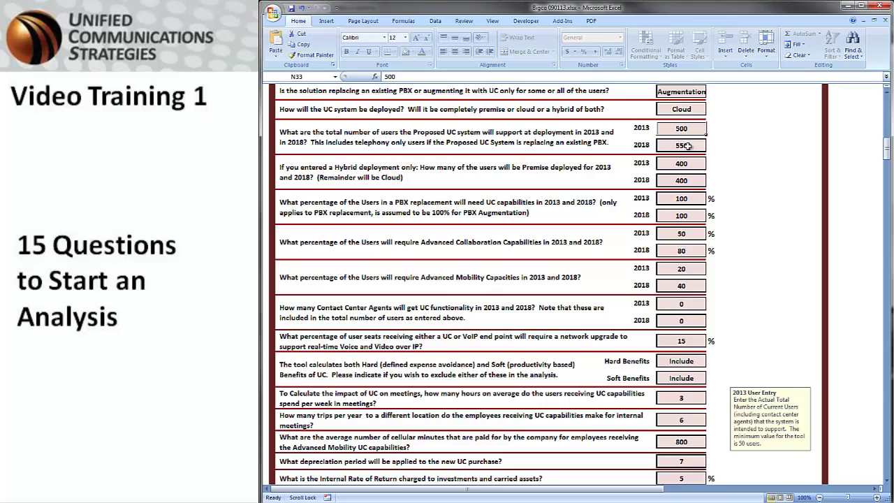
left_click(687, 145)
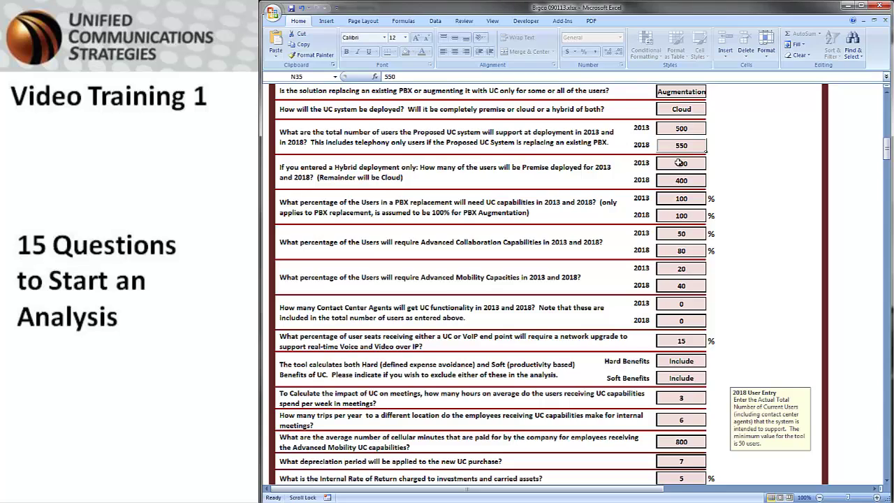
left_click(695, 108)
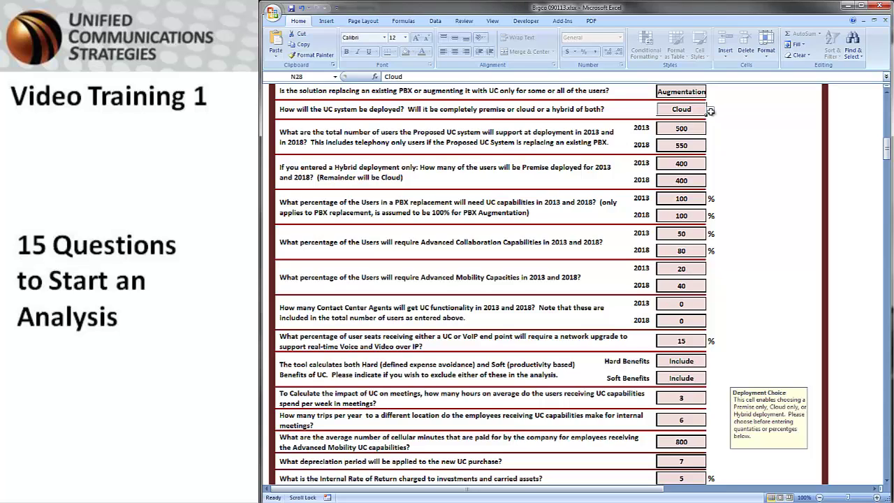
left_click(710, 110)
left_click(695, 131)
Step: Set the answer on replacing or augmenting the existing PBX to Replacement
left_click(703, 91)
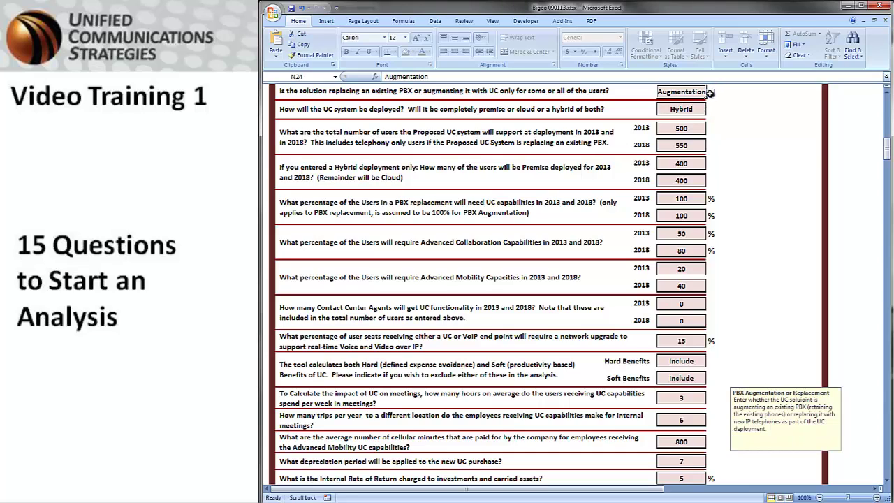
left_click(710, 92)
left_click(699, 111)
Step: Set the percentage of PBX replacement users needing UC capabilities to 50 for 2013 and 80 for 2018
left_click(681, 199)
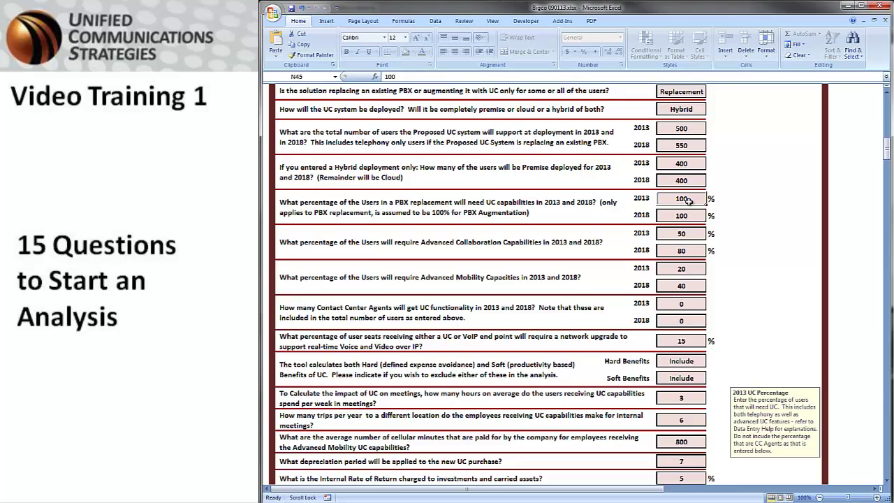
type("60")
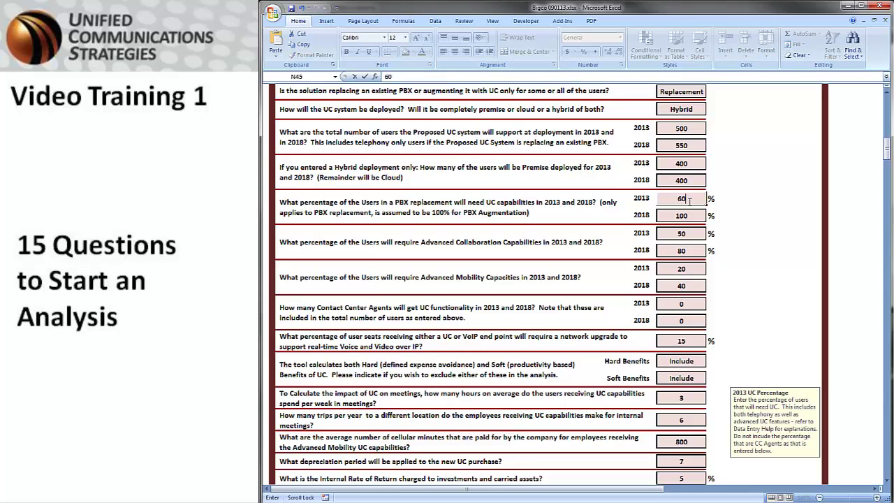
left_click(678, 216)
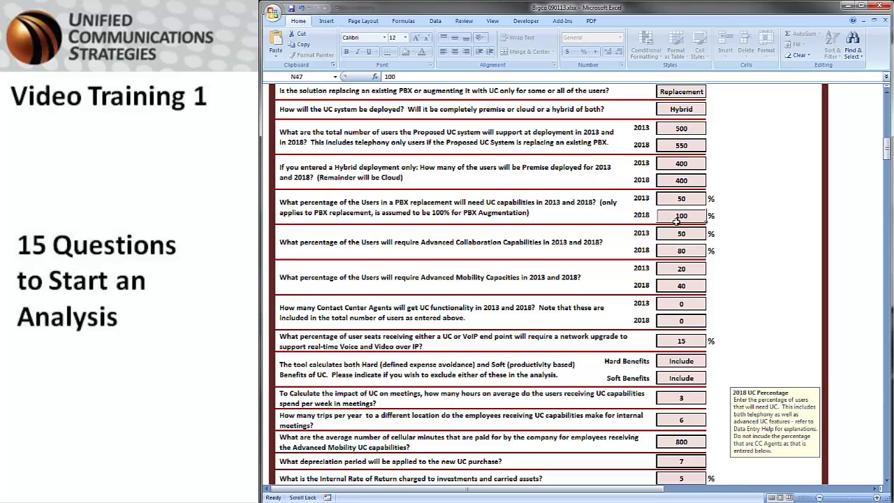
type("80")
Step: Switch the PBX answer to Augmentation to test the UC percentage check, and restore it to Replacement
left_click(701, 92)
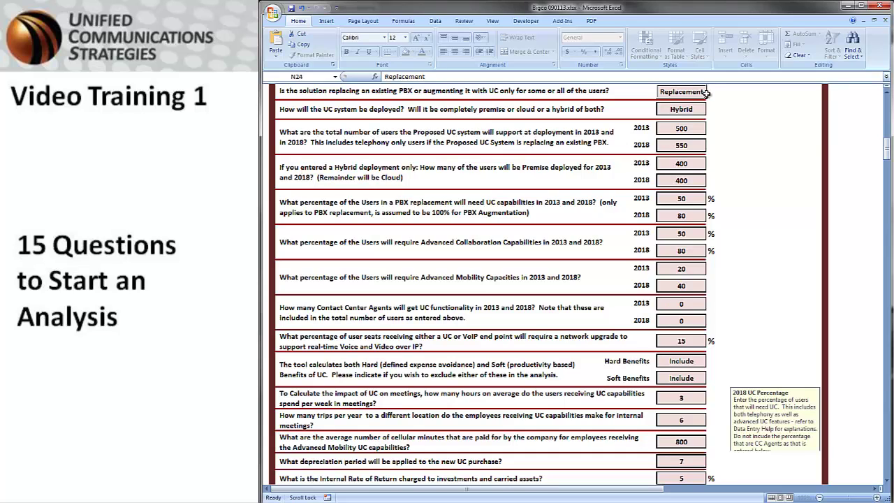
left_click(709, 93)
left_click(704, 101)
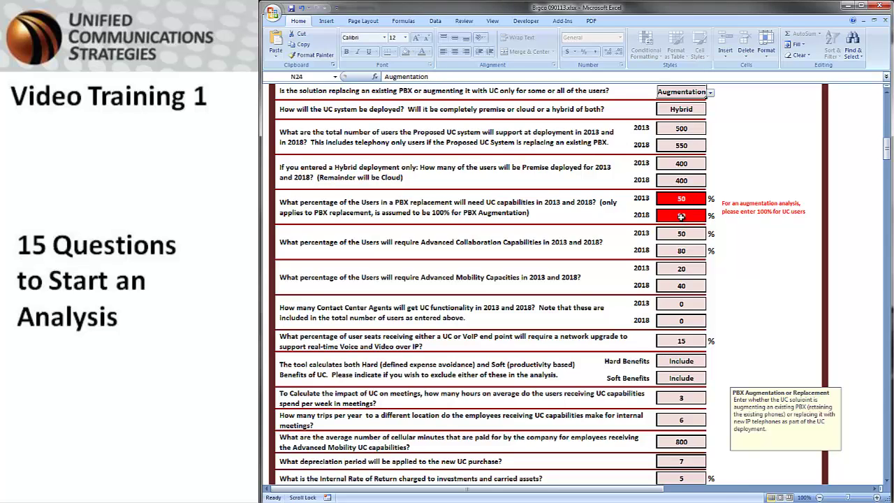
left_click(710, 94)
left_click(703, 108)
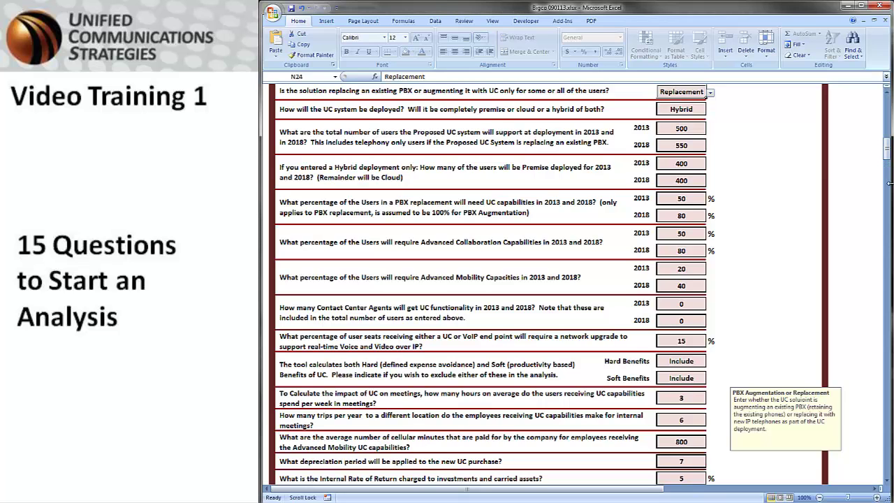
Step: Open the Data Entry Help instructions, and return to the analysis questions on the Start tab
scroll(696, 439, "down", 2)
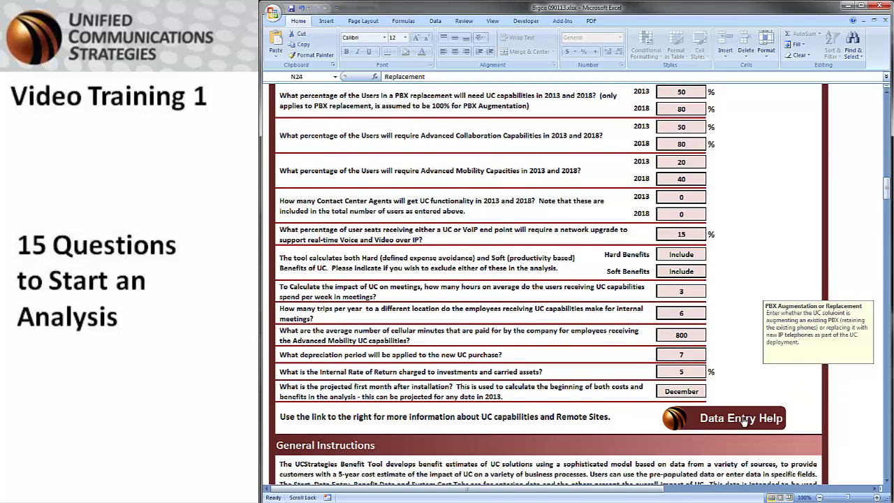
left_click(741, 419)
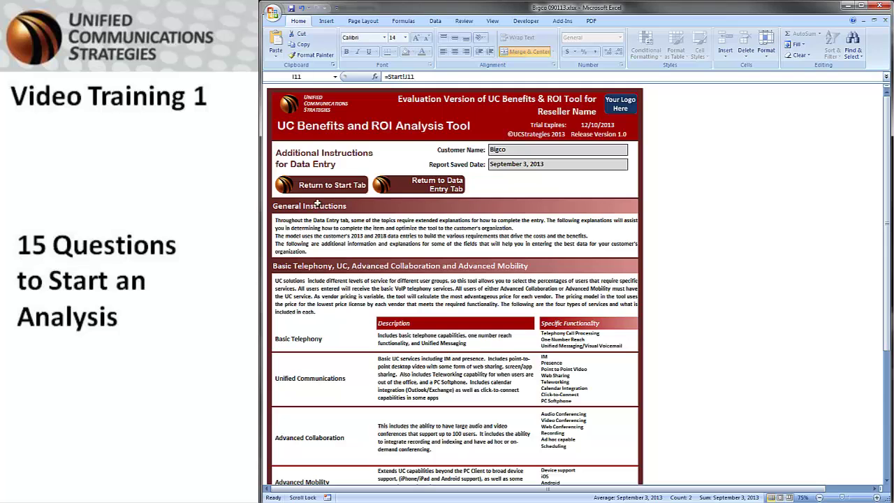
left_click(321, 182)
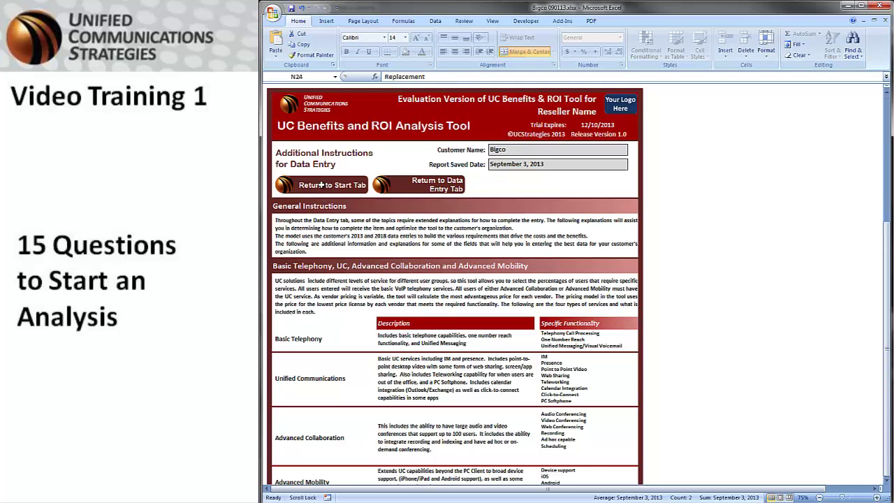
left_click(321, 184)
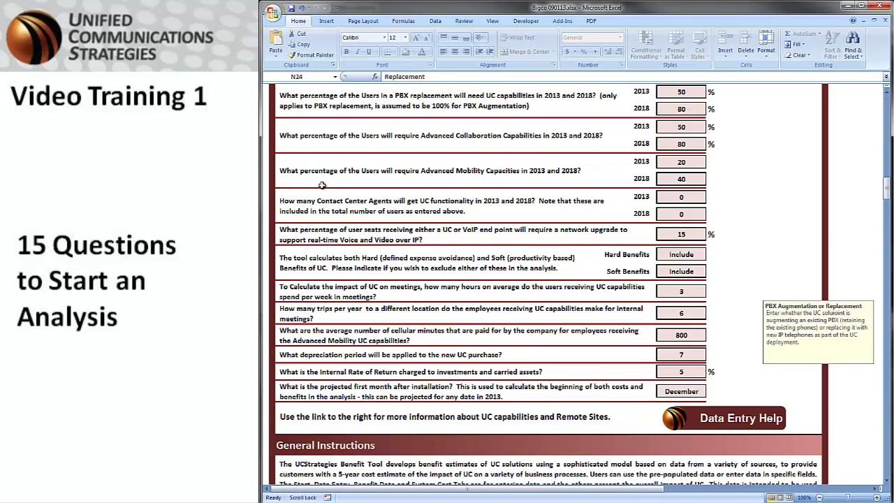
left_click_drag(890, 198, 886, 157)
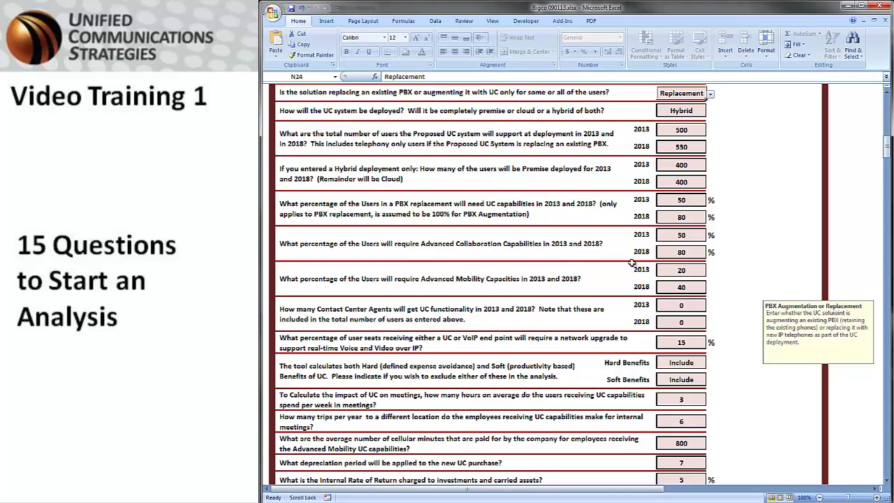
Step: Try 60 as the 2013 Advanced Collaboration percentage, and set it back to 50
left_click(679, 236)
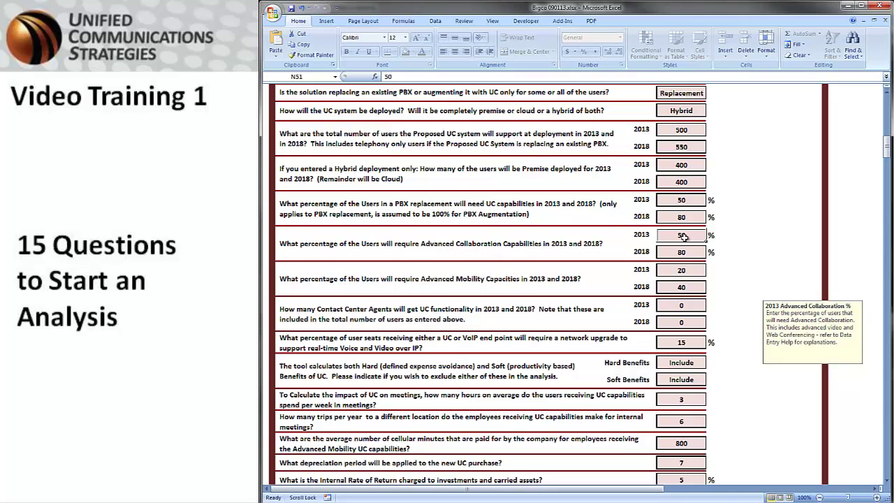
type("60")
key("Return")
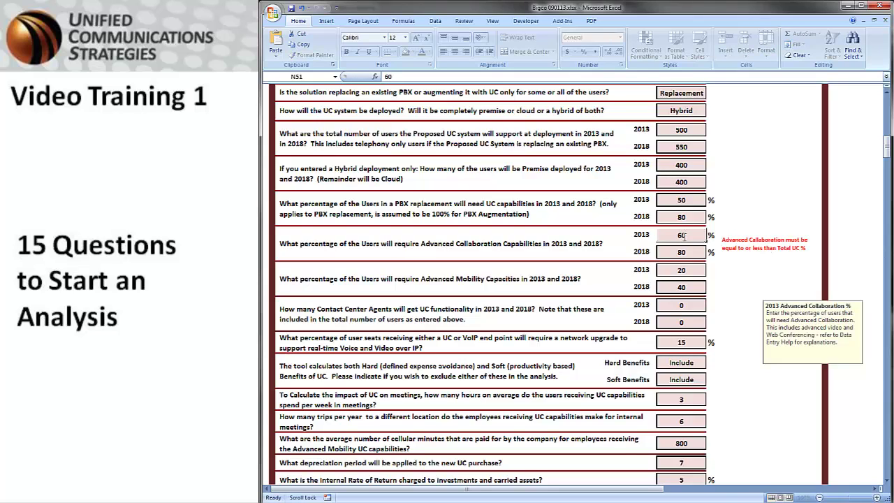
left_click(693, 235)
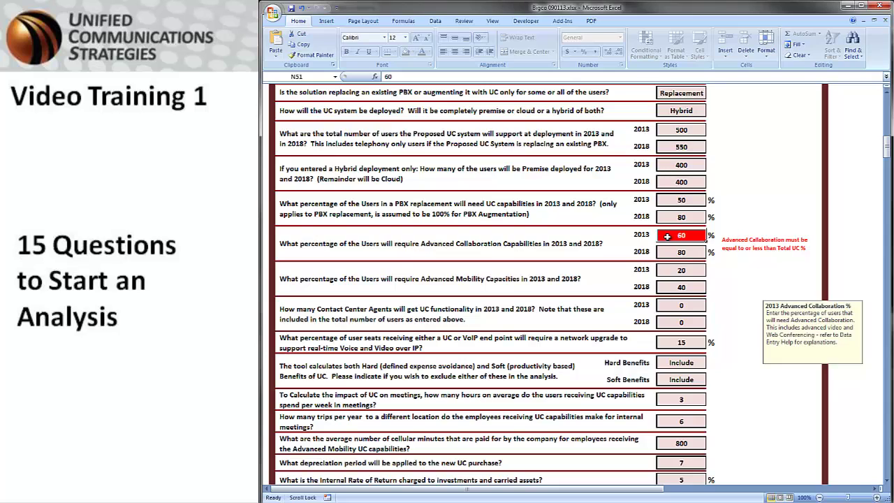
type("50")
key("ctrl+Return")
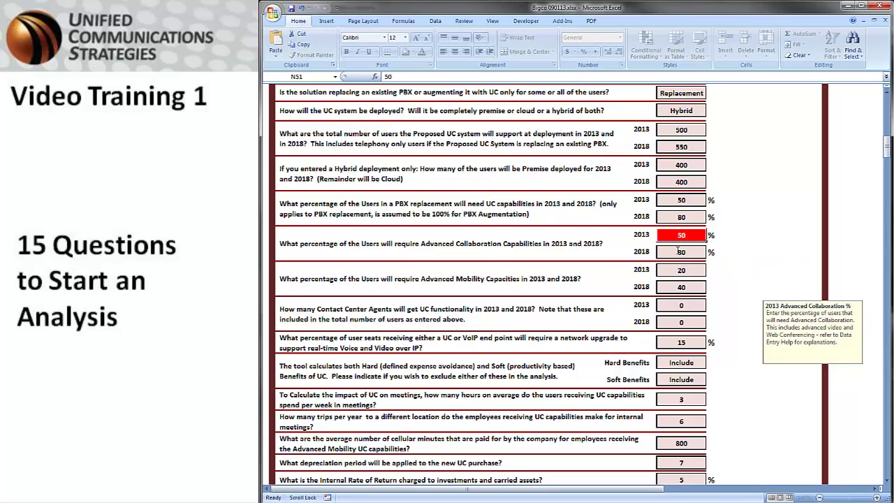
Step: Review the entry notes for 2018 Advanced Collaboration, 2013 Contact Center agents and the network upgrade percentage
left_click(680, 251)
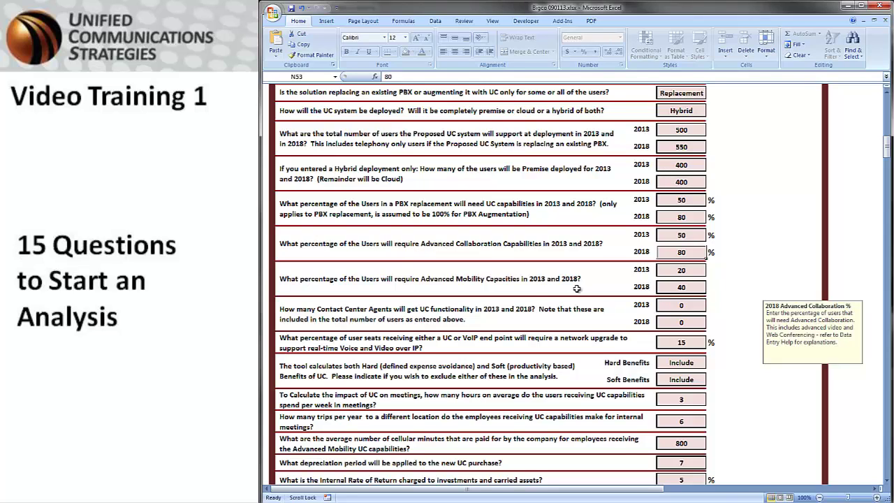
left_click(676, 305)
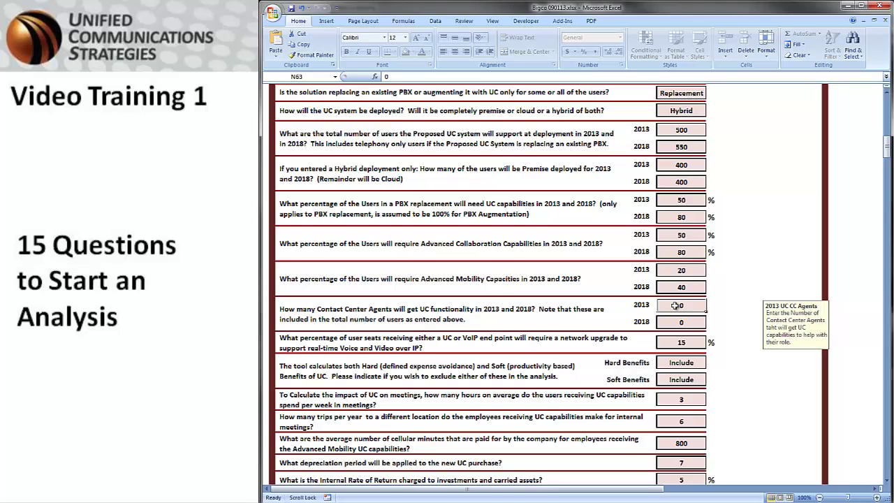
left_click(672, 342)
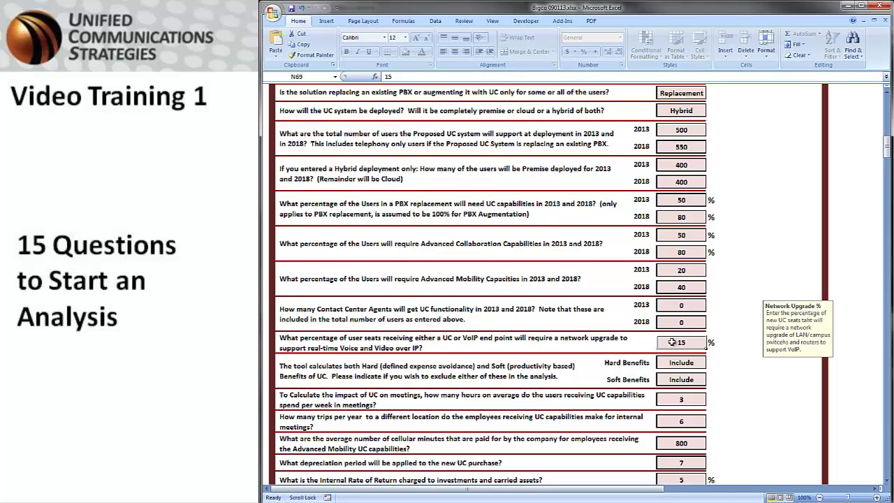
Step: Examine the include or exclude choices for Hard Benefits, and check the Soft Benefits entry
left_click(671, 363)
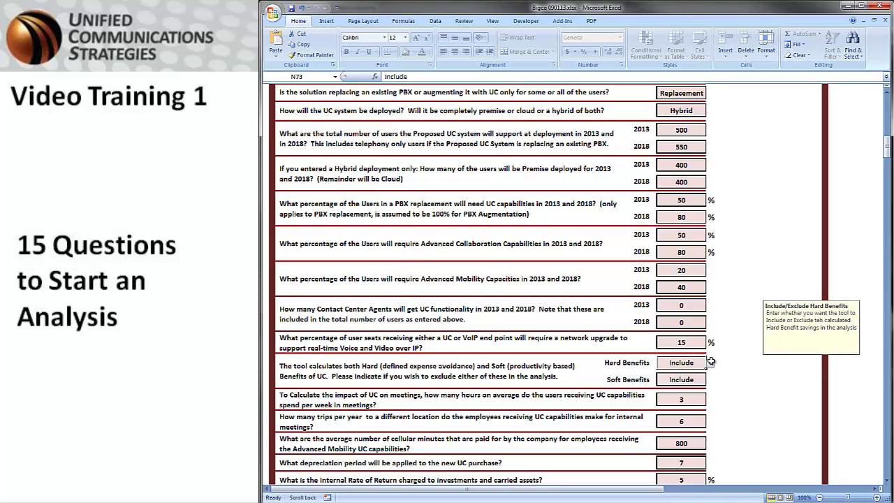
left_click(710, 365)
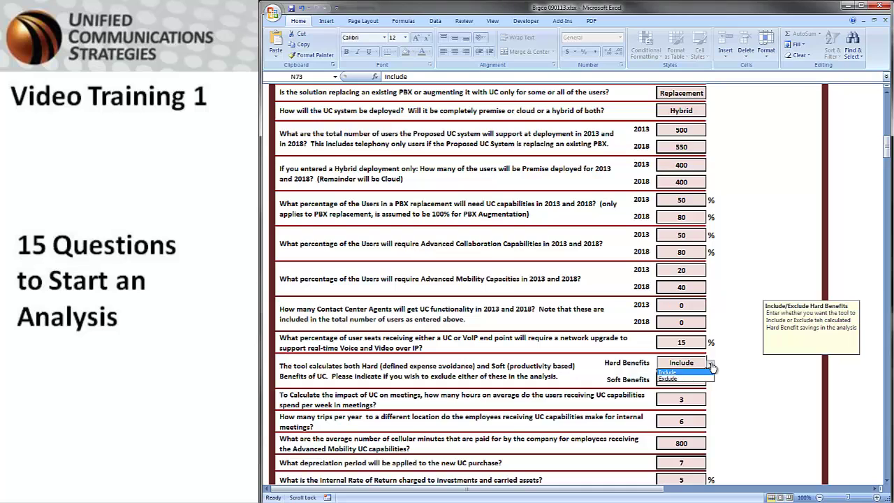
left_click(711, 365)
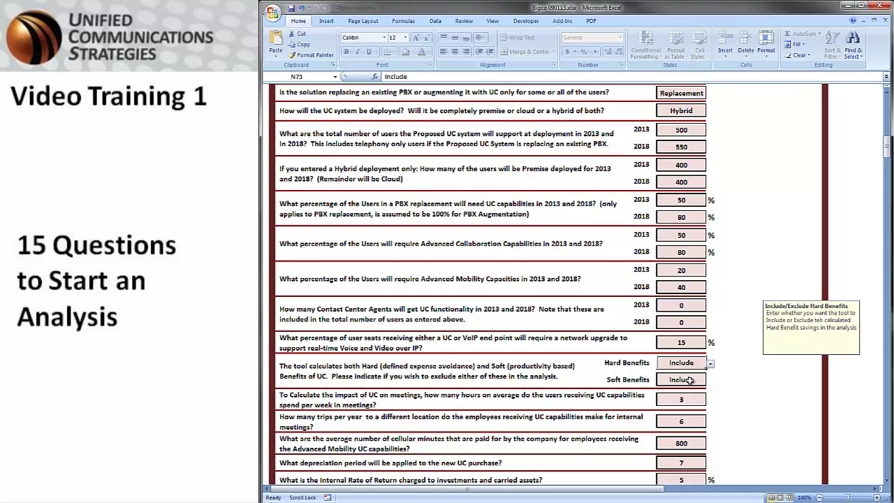
left_click(690, 380)
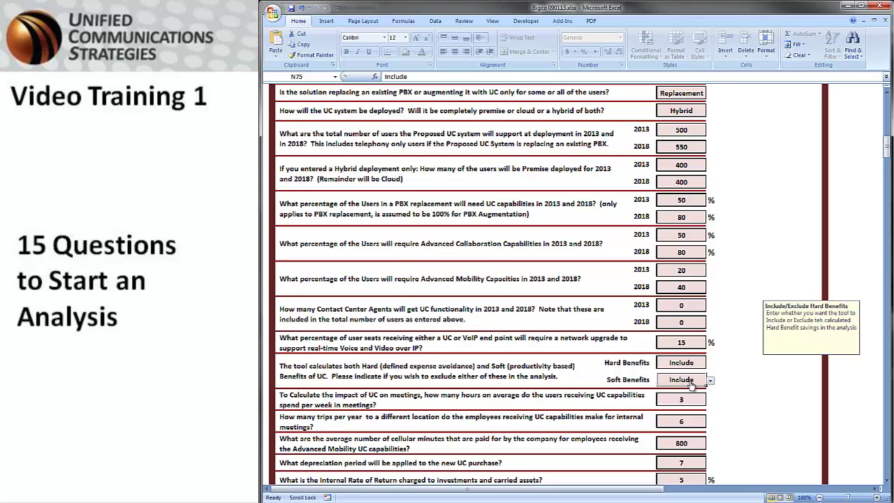
Step: Review the entries for weekly meeting hours and company-paid cellular minutes, through to the last questions of the form
left_click(681, 400)
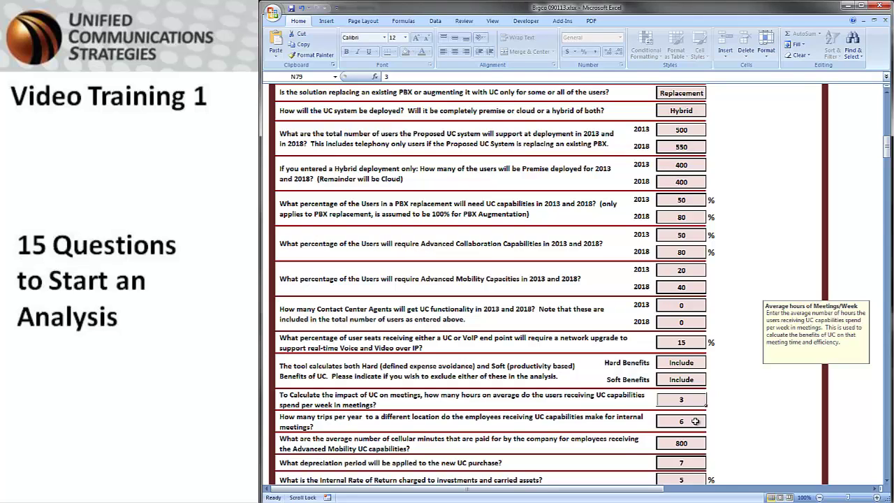
left_click(693, 443)
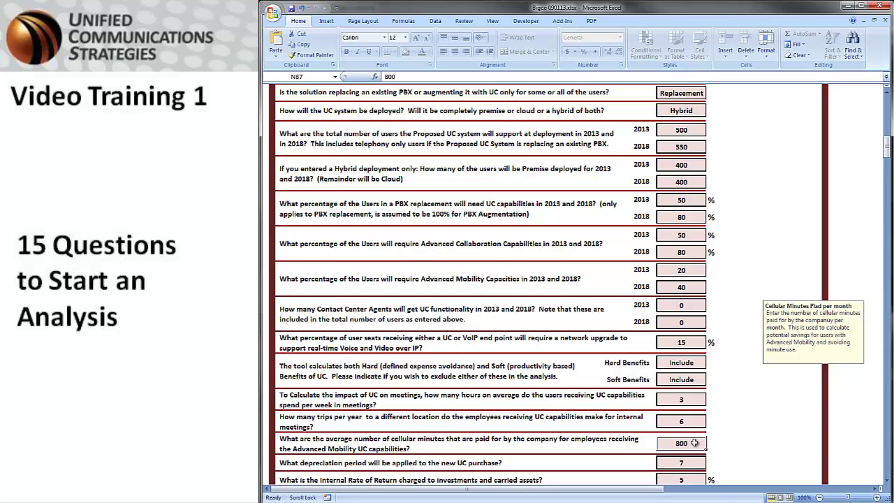
left_click(887, 480)
left_click(887, 481)
left_click(886, 480)
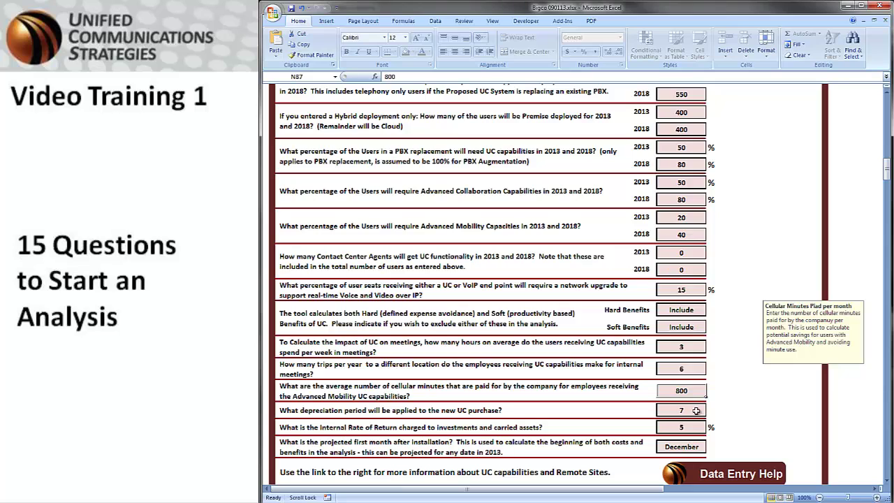
Step: Review the entry notes for the depreciation period, the Internal Rate of Return and the first month after installation
left_click(697, 411)
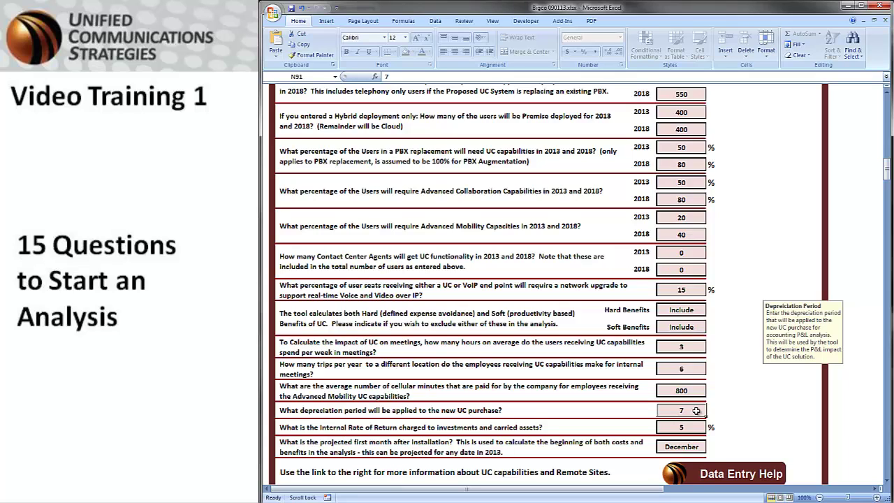
left_click(694, 426)
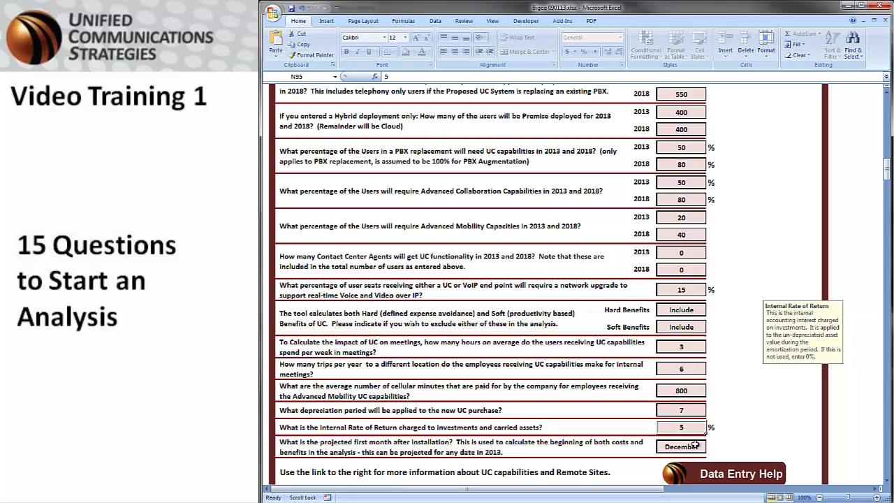
left_click(695, 447)
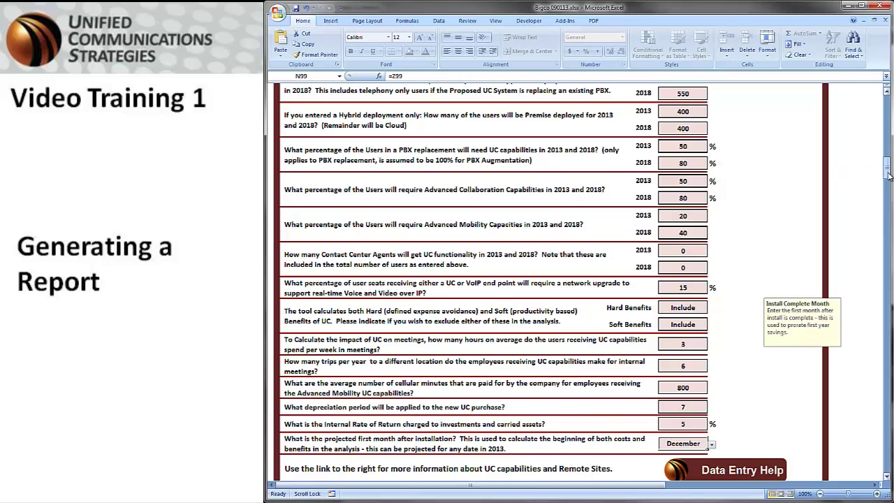
Step: Go to the tool's pdf Report page and start saving a copy of it in PDF or XPS format
scroll(889, 176, "up", 10)
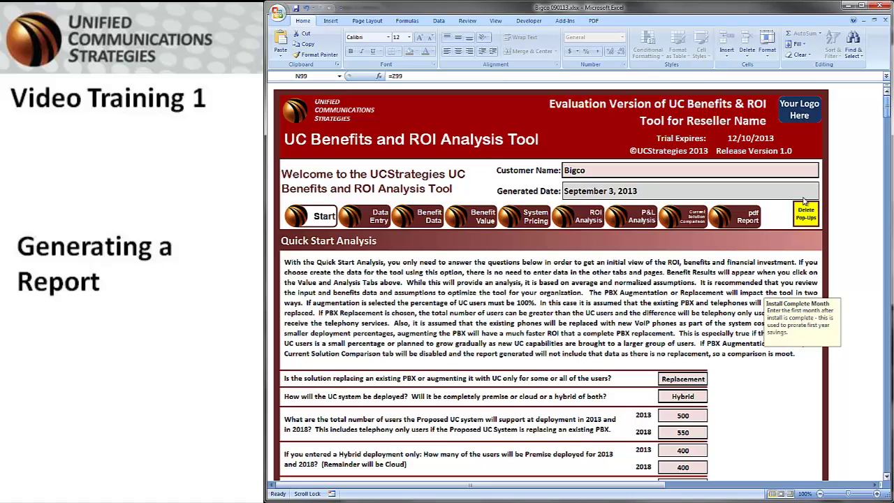
left_click(744, 218)
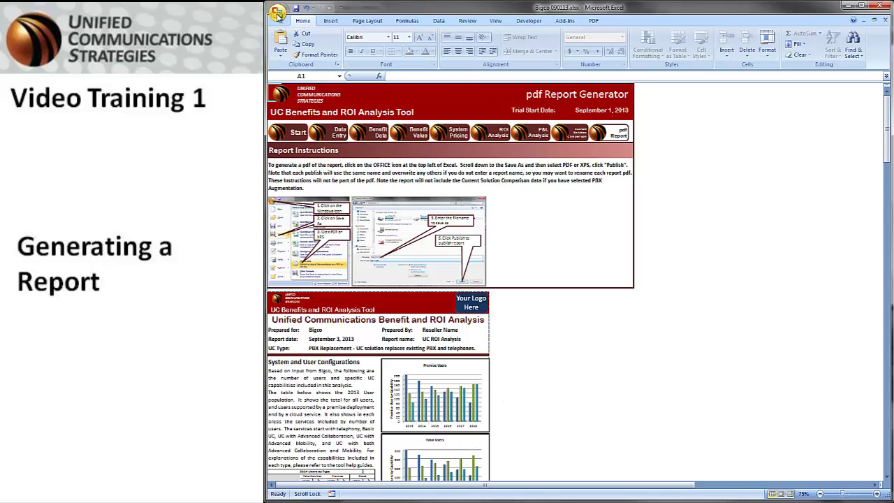
left_click(278, 13)
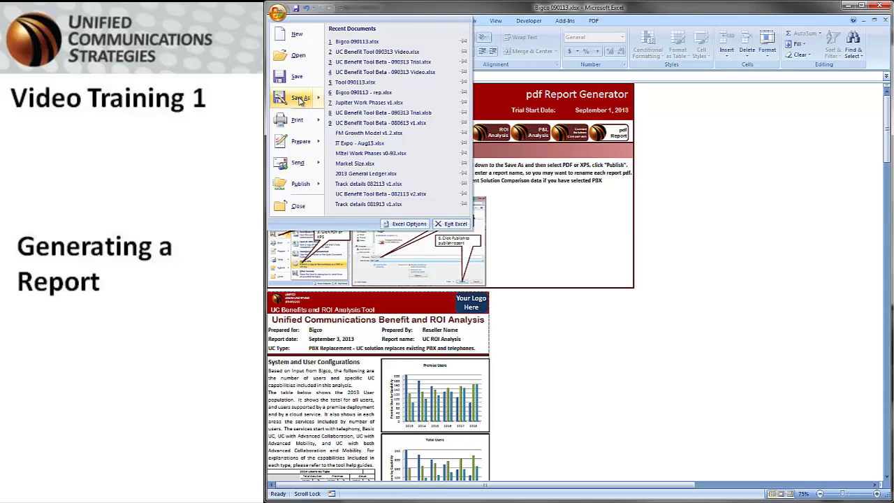
mouse_move(301, 99)
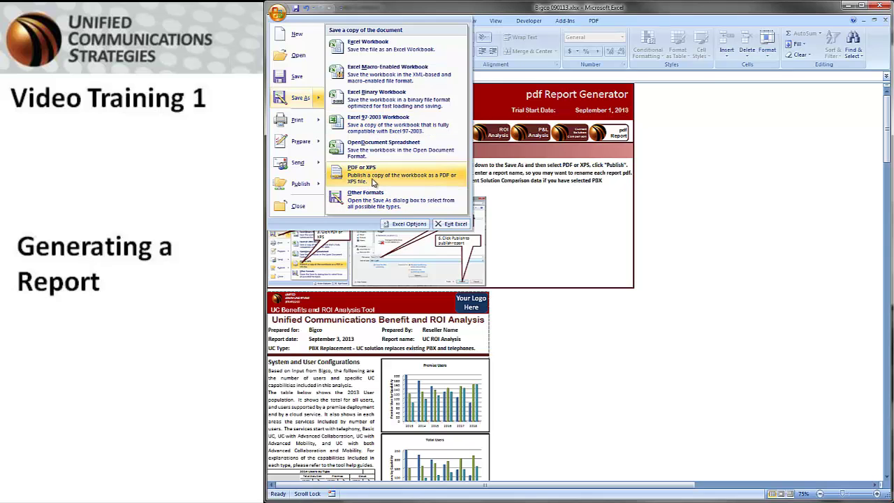
left_click(374, 181)
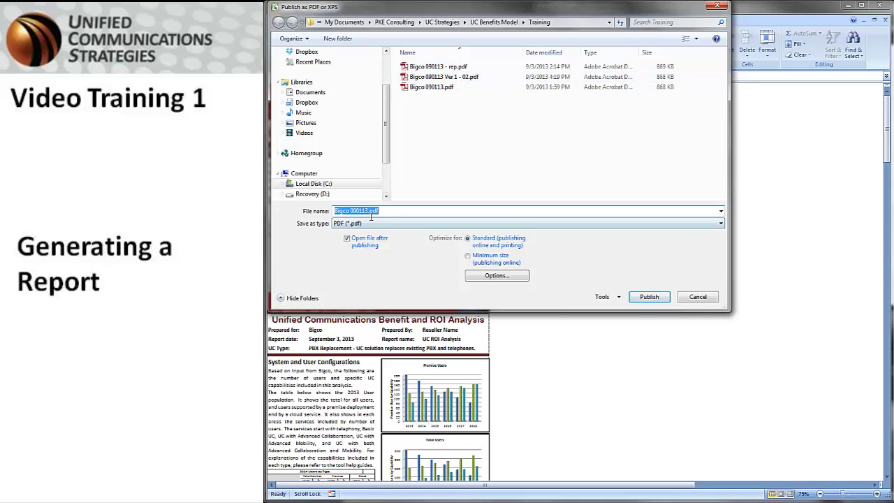
Step: Reuse the existing Ver 1 - 02 file name, change it to Bigco 090113 Ver 1 - 03.pdf, and publish the report
left_click(420, 77)
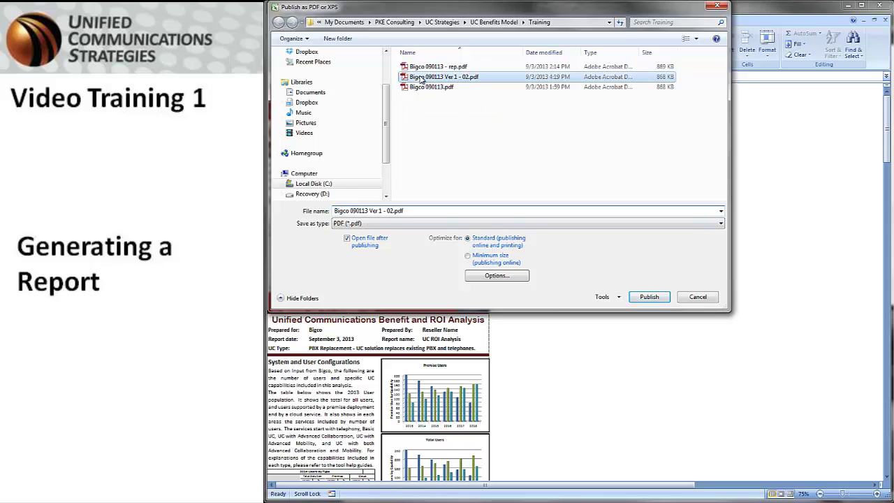
left_click(393, 211)
left_click(393, 212)
left_click(393, 212)
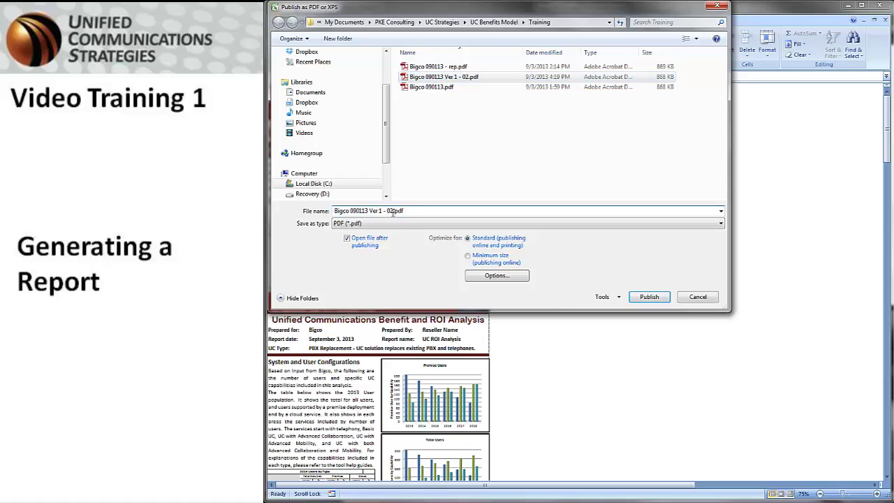
key("BackSpace")
type("3")
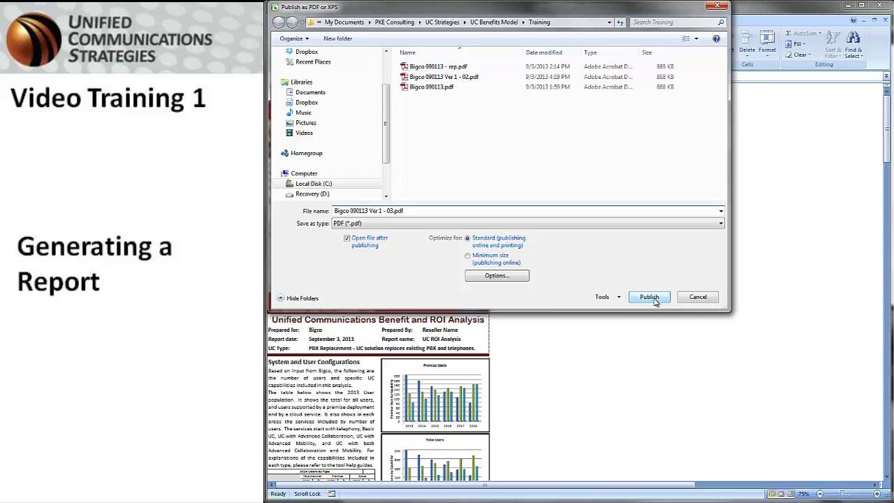
left_click(650, 297)
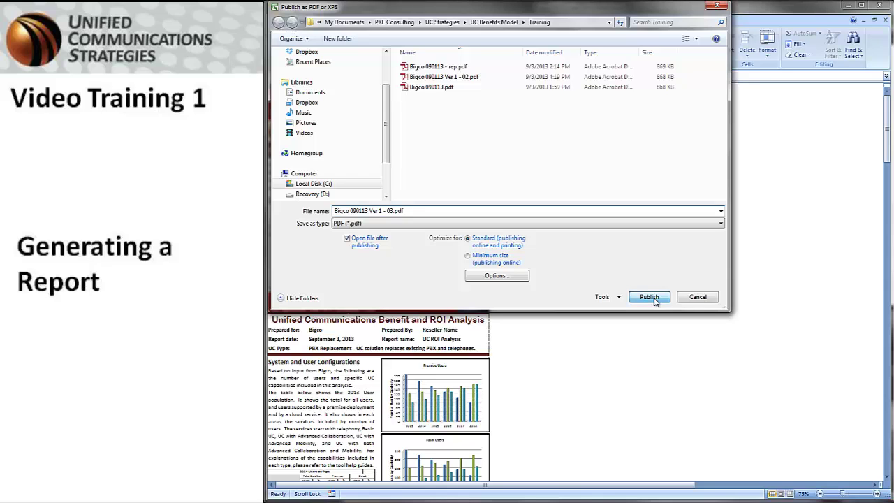